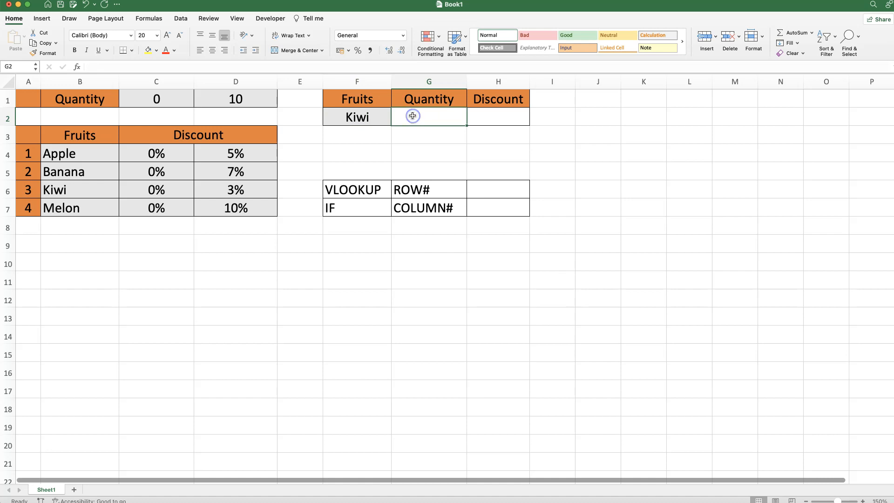
click(227, 99)
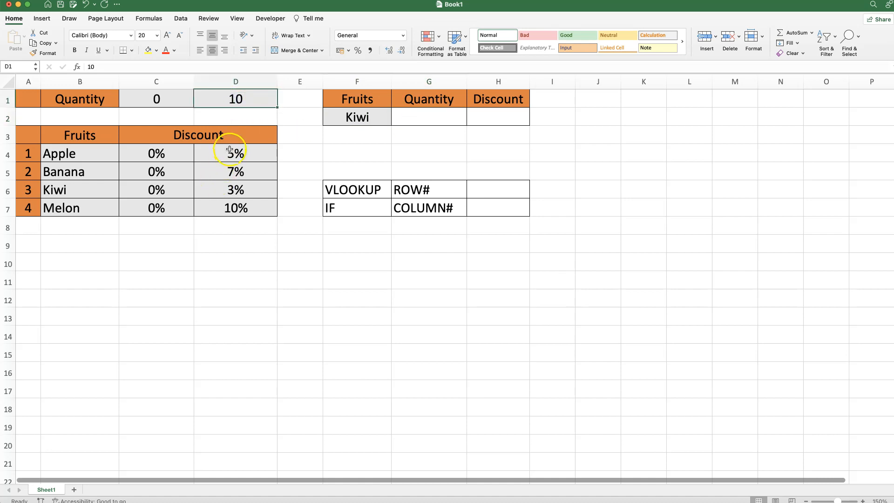
drag(224, 148, 227, 204)
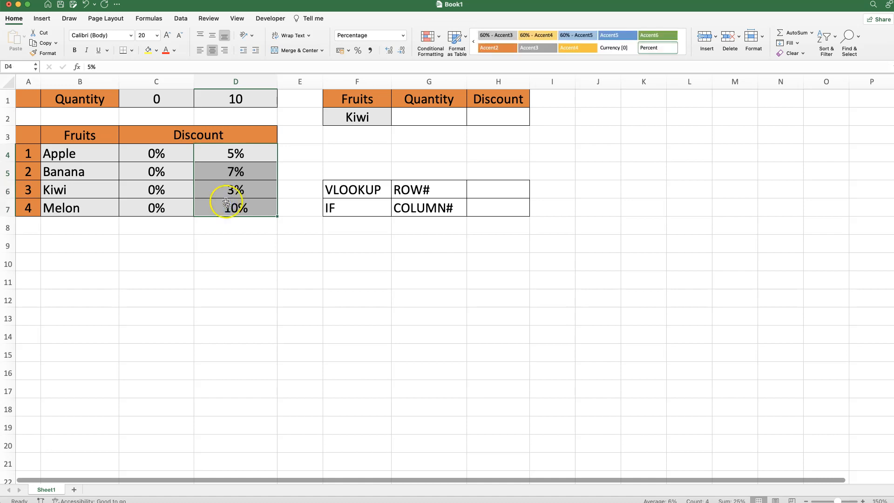
drag(140, 153, 140, 204)
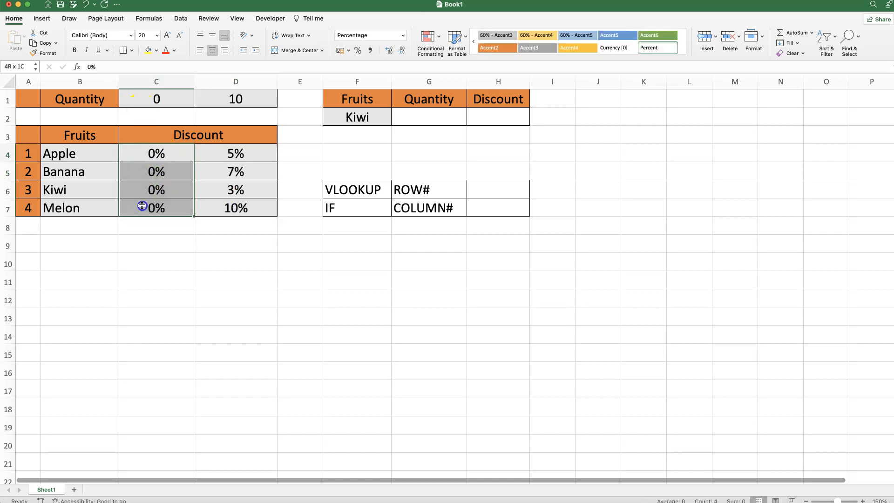
drag(64, 149, 63, 205)
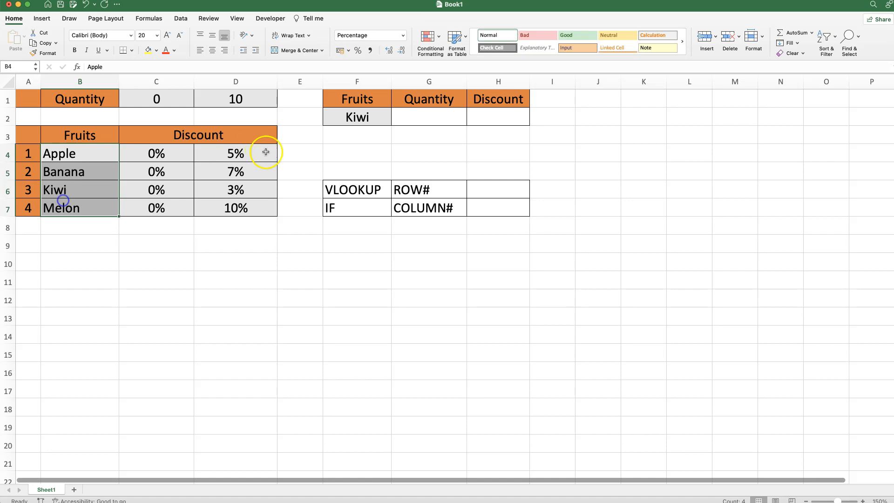
- Enter 10 as the Kiwi quantity in cell G2
click(405, 118)
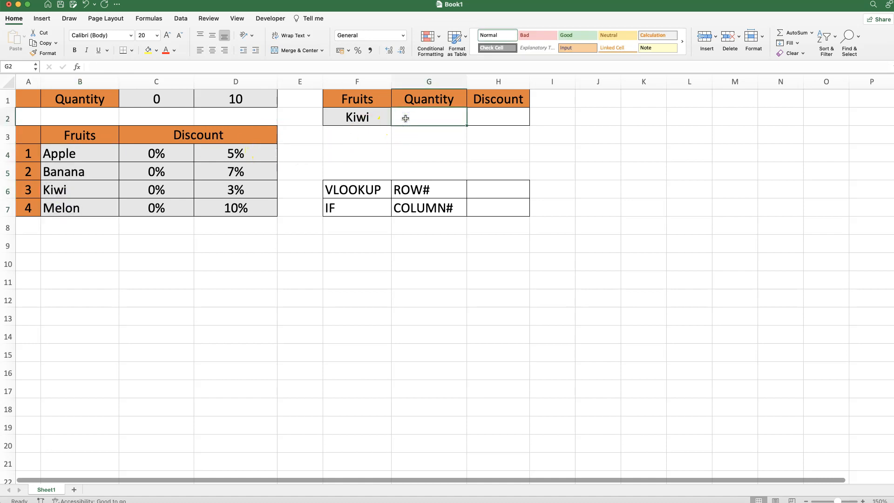
text(10)
key(Tab)
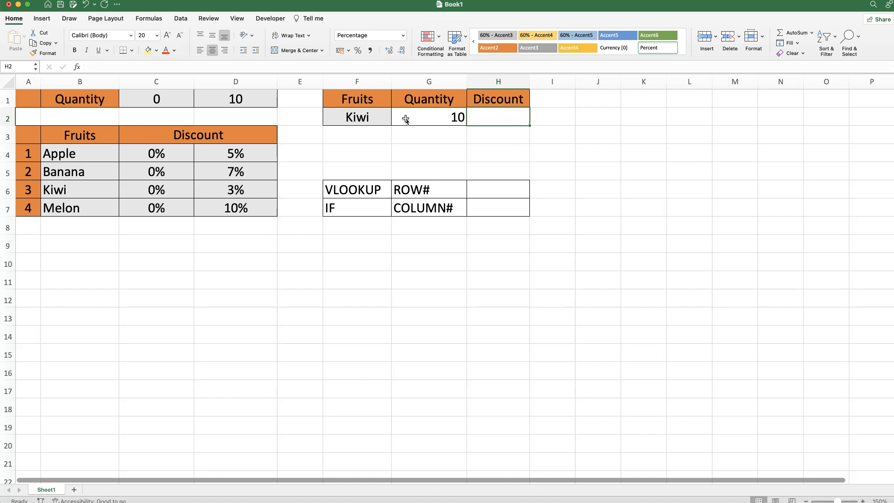
click(404, 187)
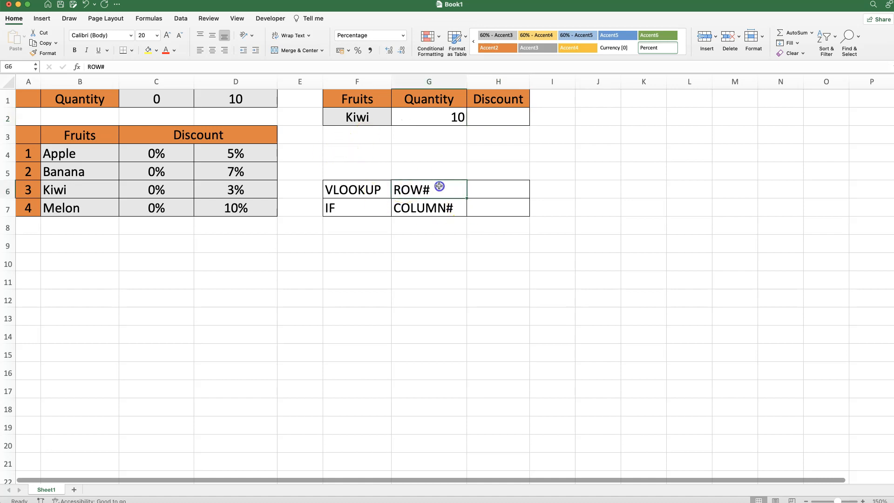
drag(343, 211, 447, 206)
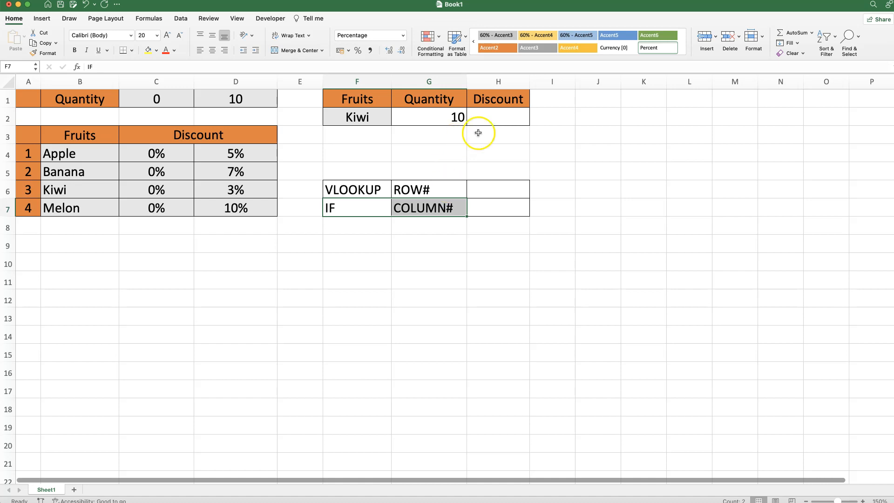
- Start a VLOOKUP in discount cell H2 using the function arguments, with lookup value F2 and table array B4:D7
click(491, 117)
text(=)
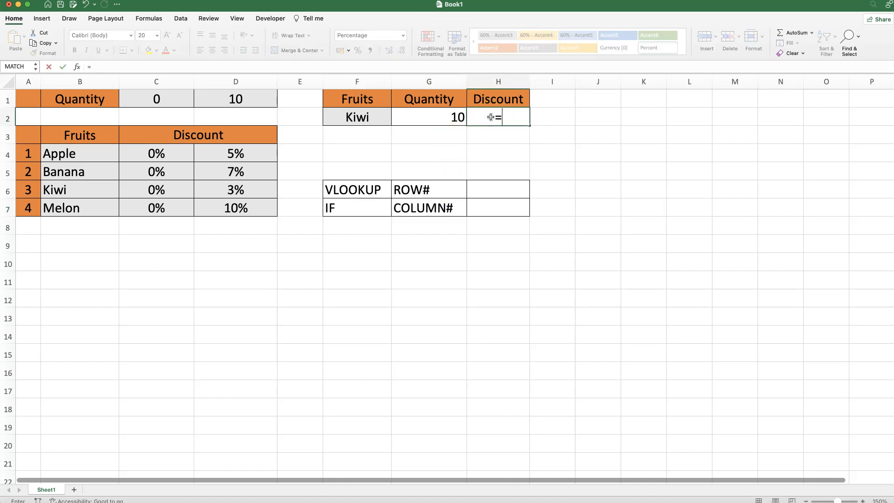
text(VLOOKUP()
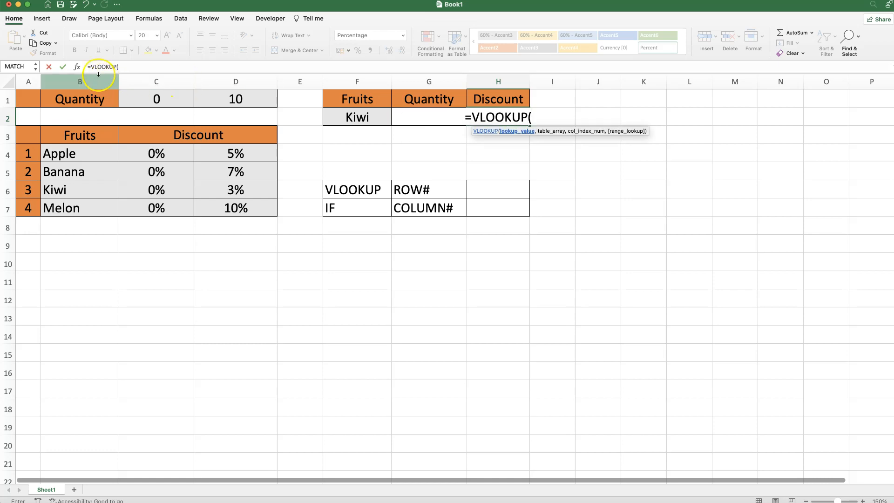
click(77, 67)
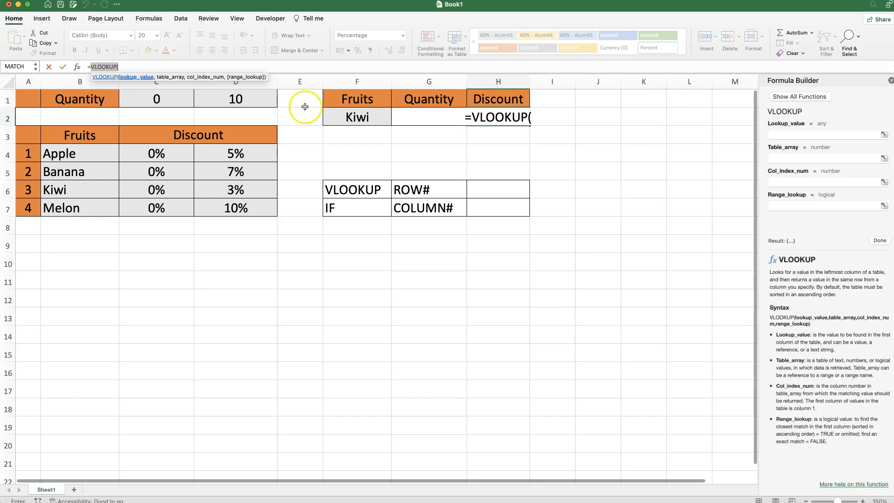
click(809, 134)
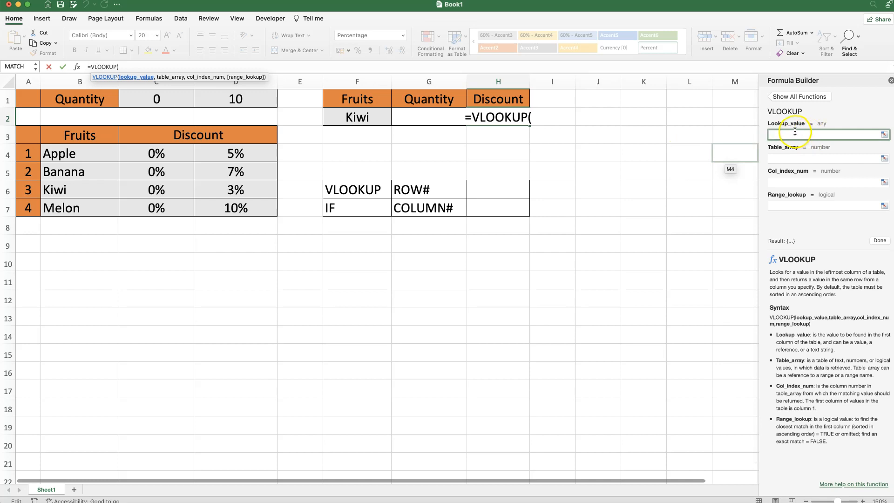
click(362, 117)
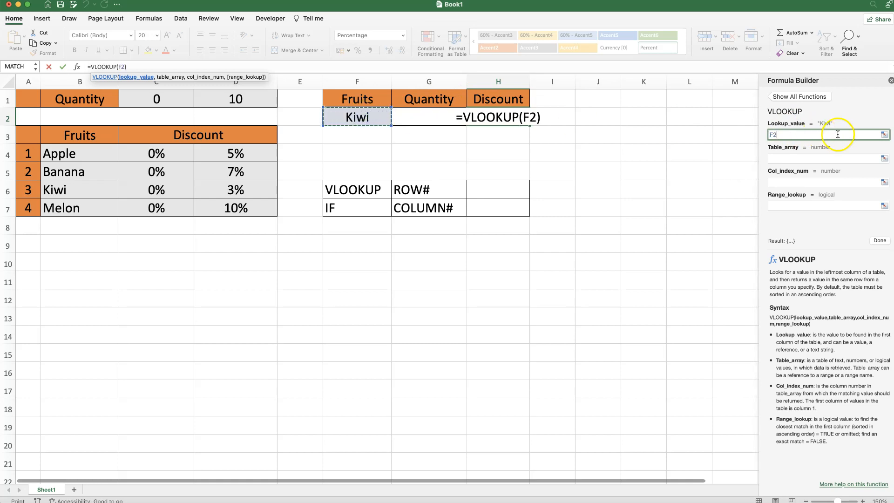
click(802, 159)
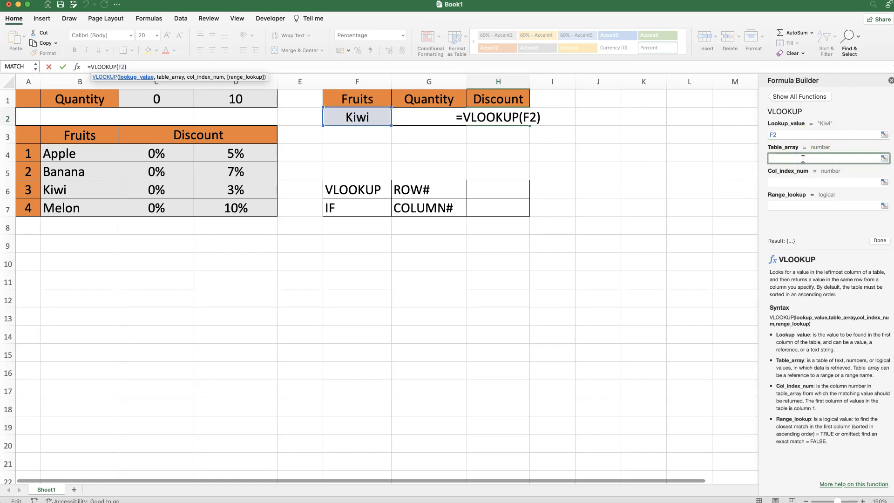
drag(70, 152, 219, 210)
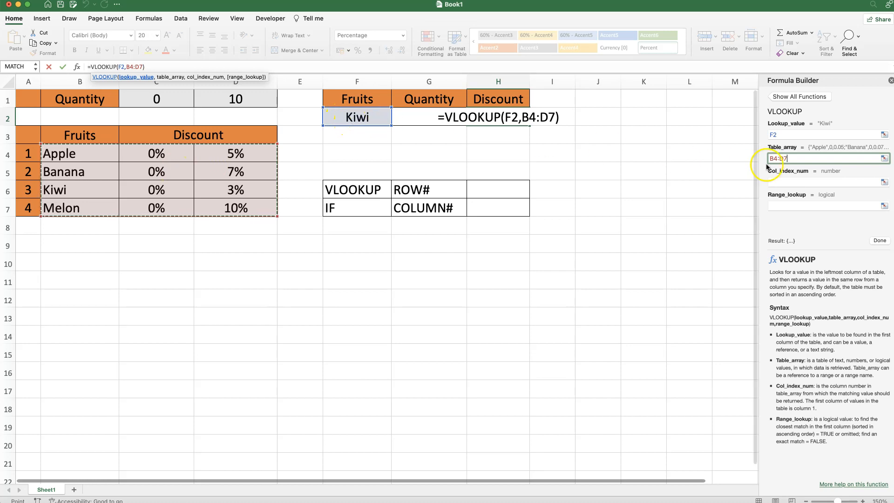
- Complete the H2 VLOOKUP with column index 3 and an exact-match range lookup of FALSE
click(782, 182)
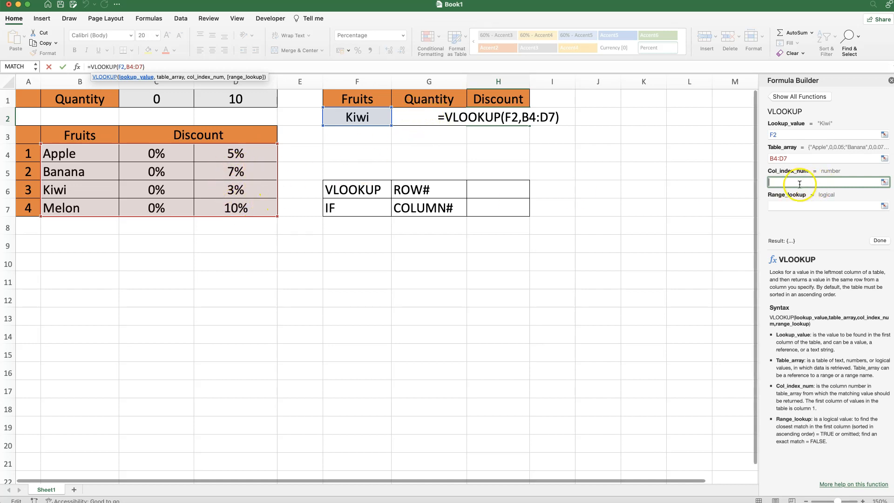
text(3)
click(784, 205)
text(FALSE)
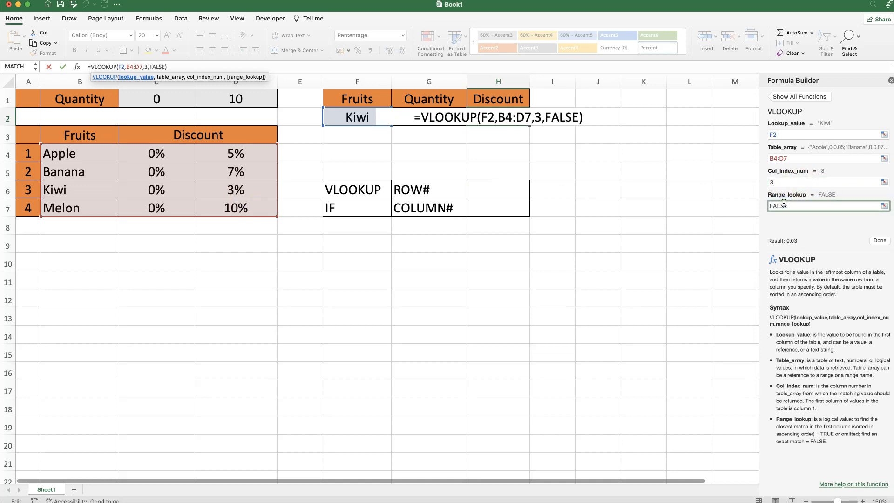
click(878, 240)
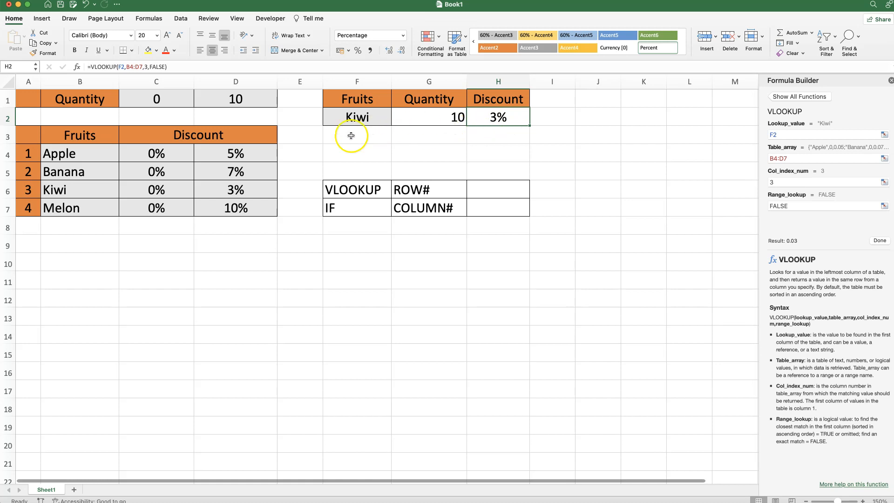
- Change the Kiwi quantity in cell G2 to 9
click(433, 117)
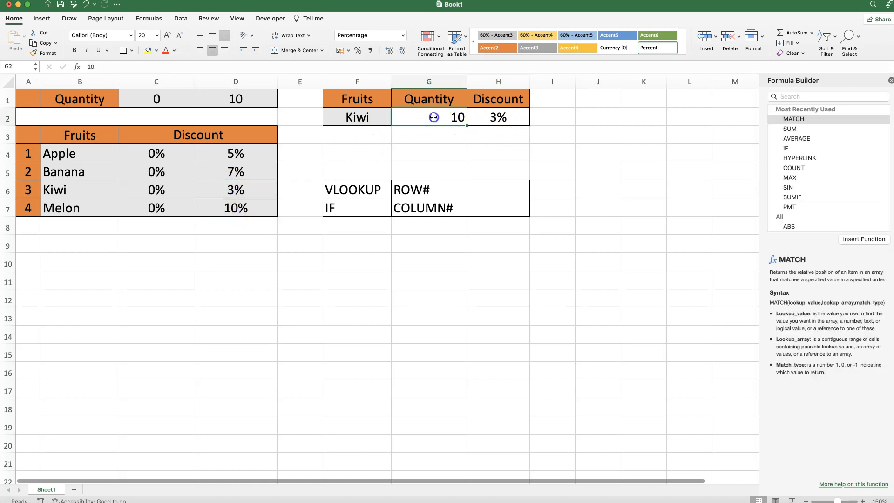
text(9)
key(Return)
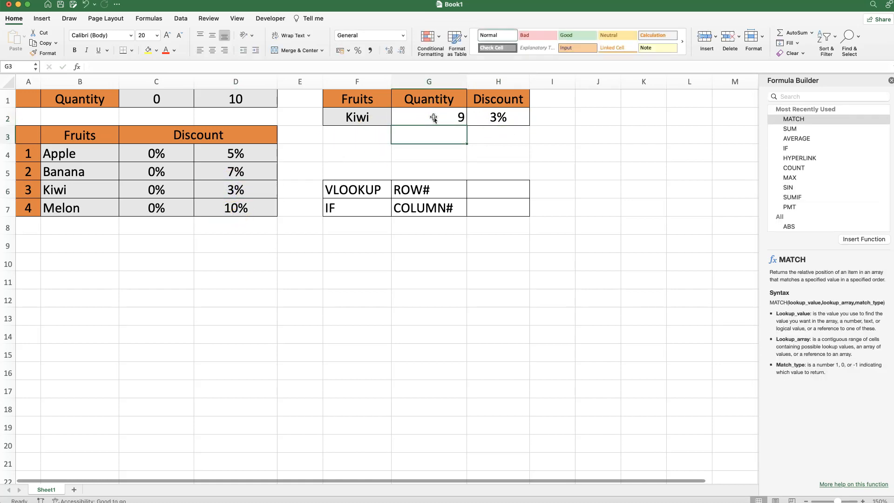
- Set the column index number of the VLOOKUP in H2 to 2
click(500, 112)
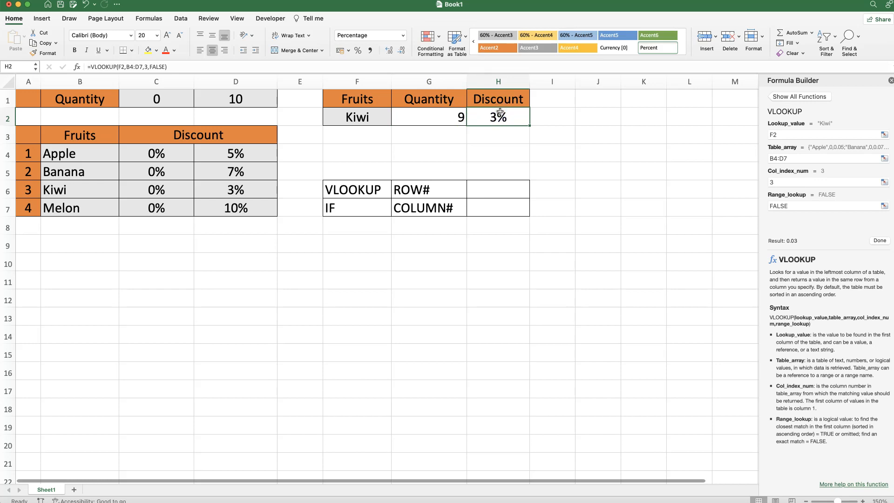
click(773, 182)
click(772, 181)
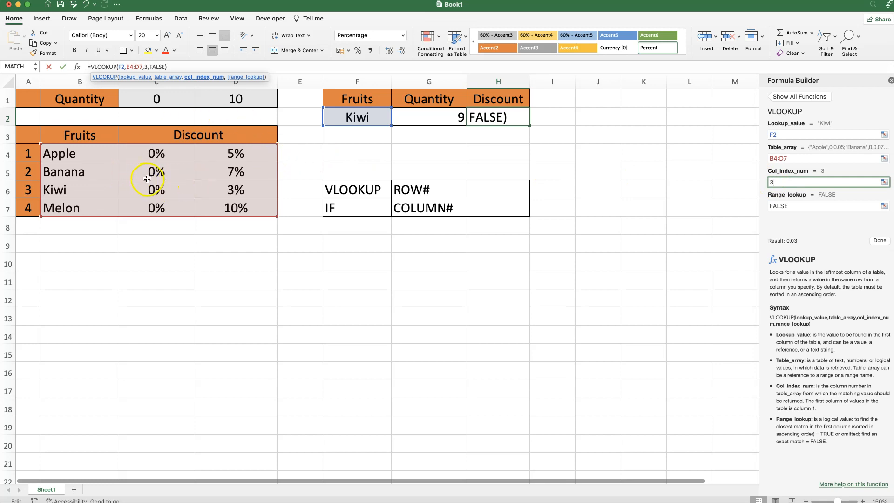
key(BackSpace)
text(2)
click(879, 240)
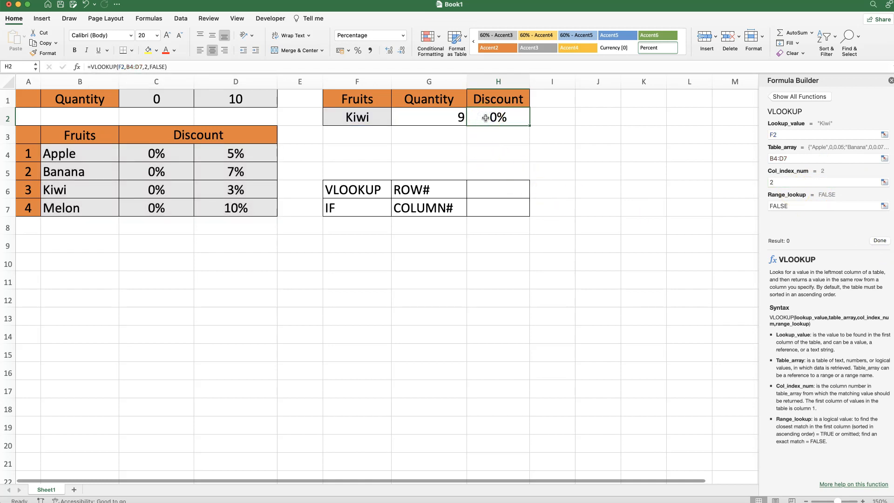
- Start an IF function in H7, beside COLUMN#, with the logical test G2<D1
click(491, 215)
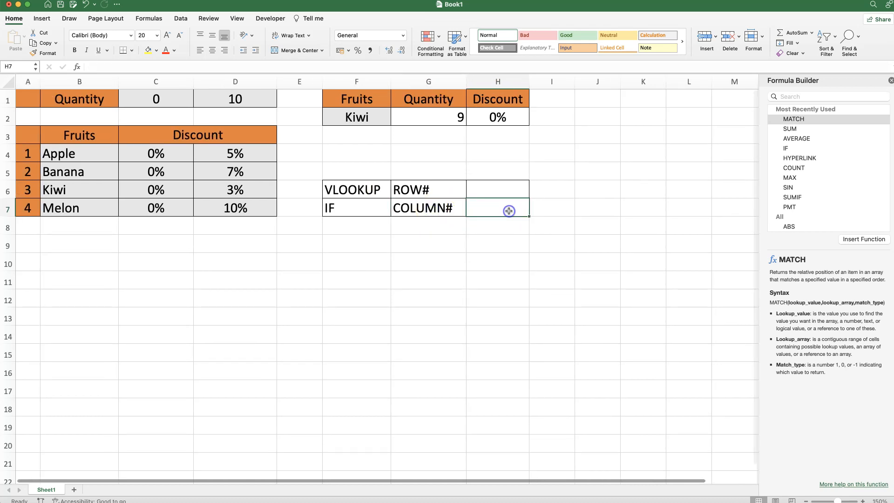
text(=IF)
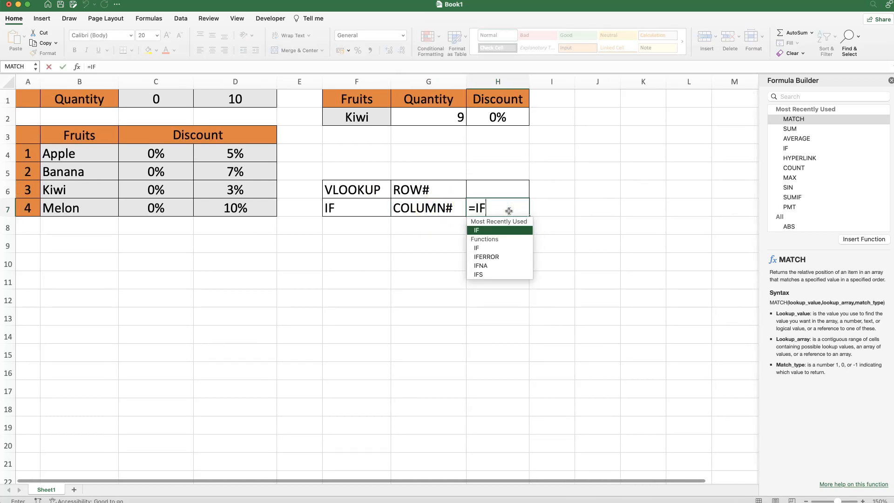
text(()
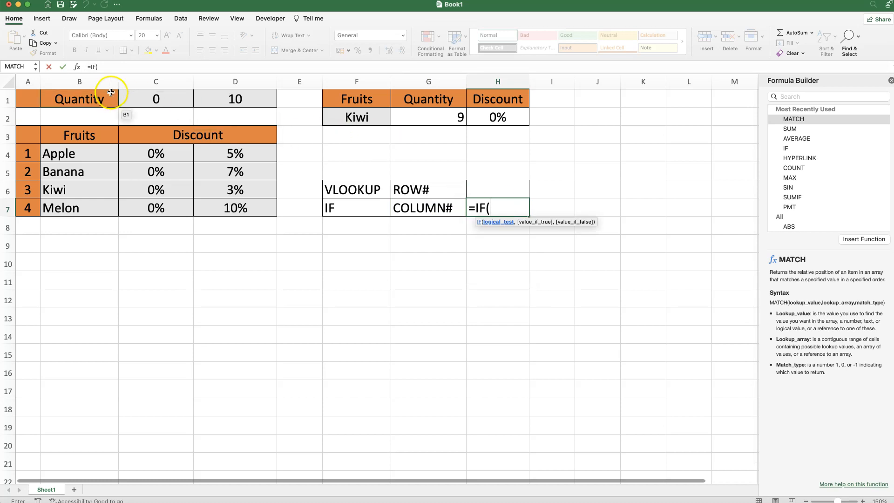
click(77, 68)
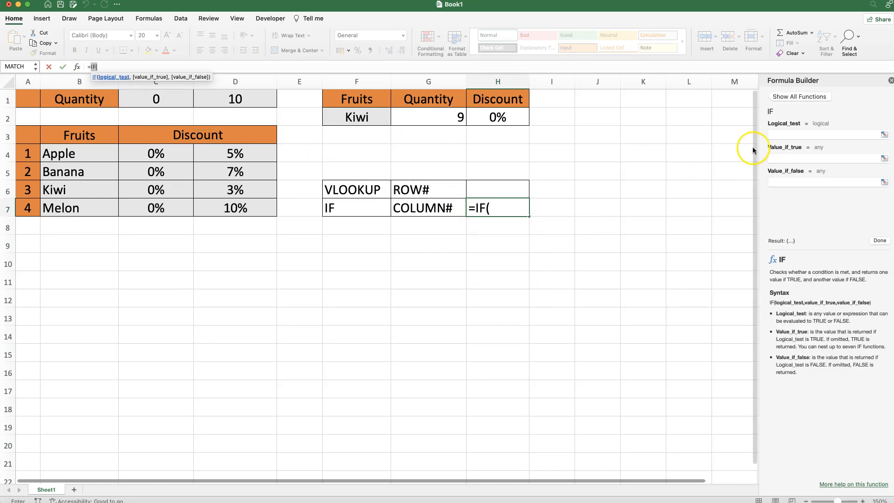
click(786, 134)
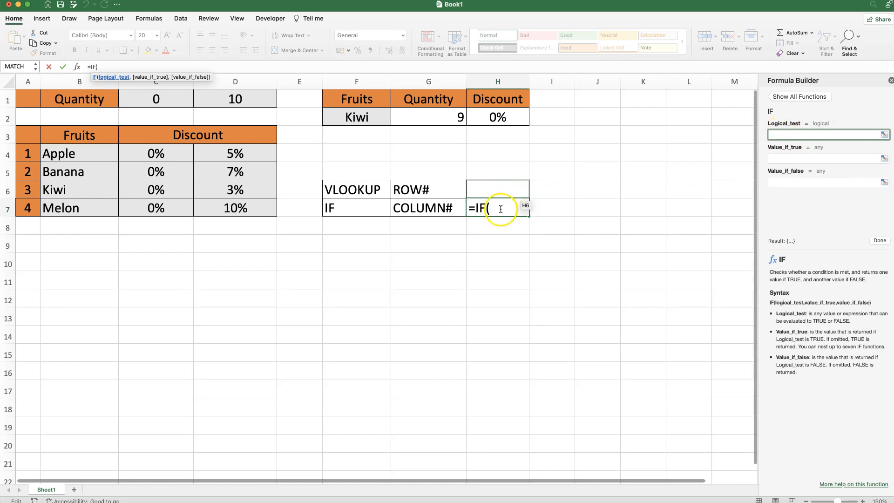
click(419, 117)
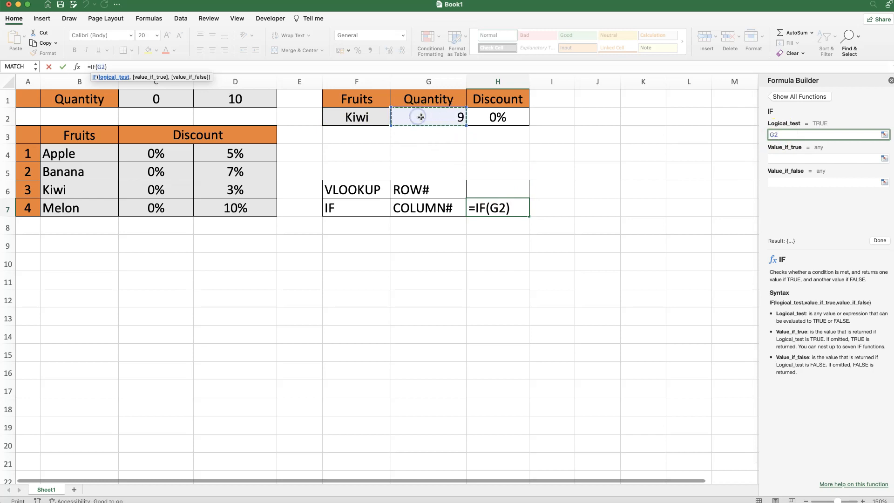
text(<)
click(241, 99)
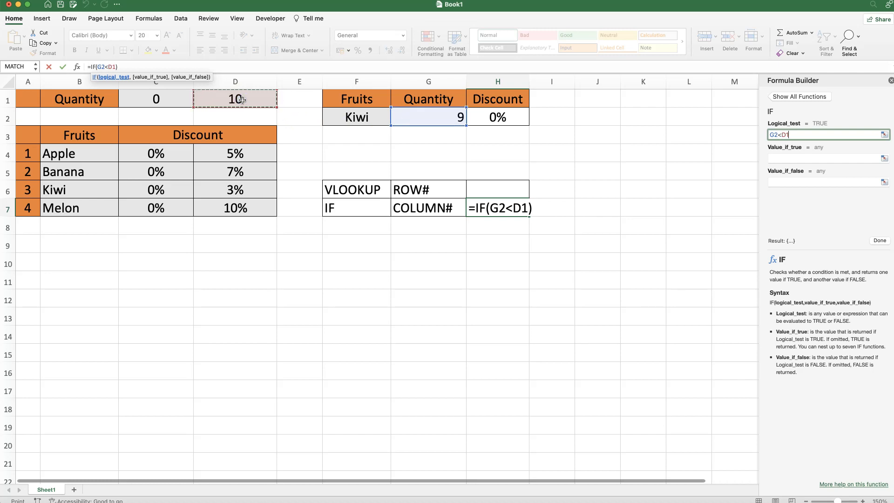
- Complete the IF function in H7 with a value if true of 2 and a value if false of 3
click(774, 157)
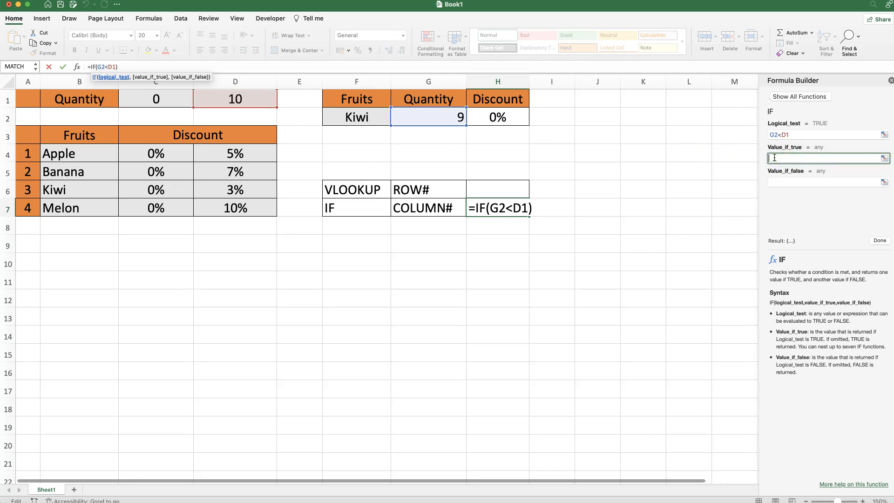
click(795, 155)
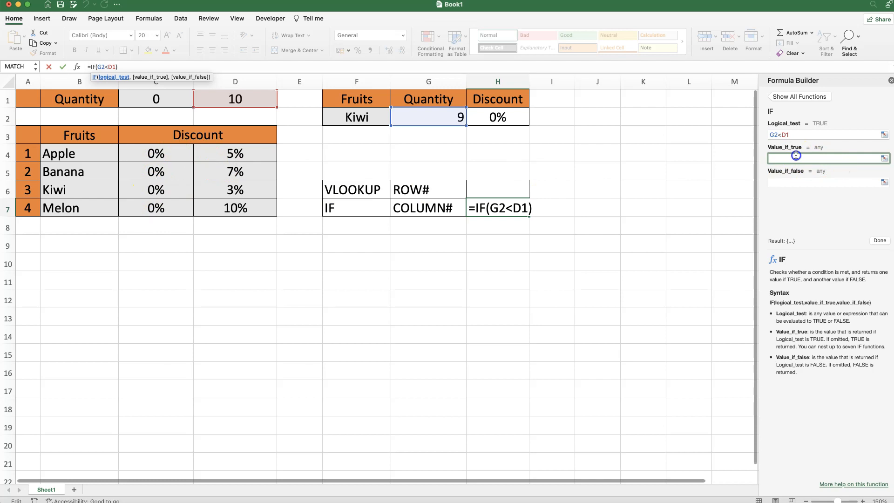
text(2)
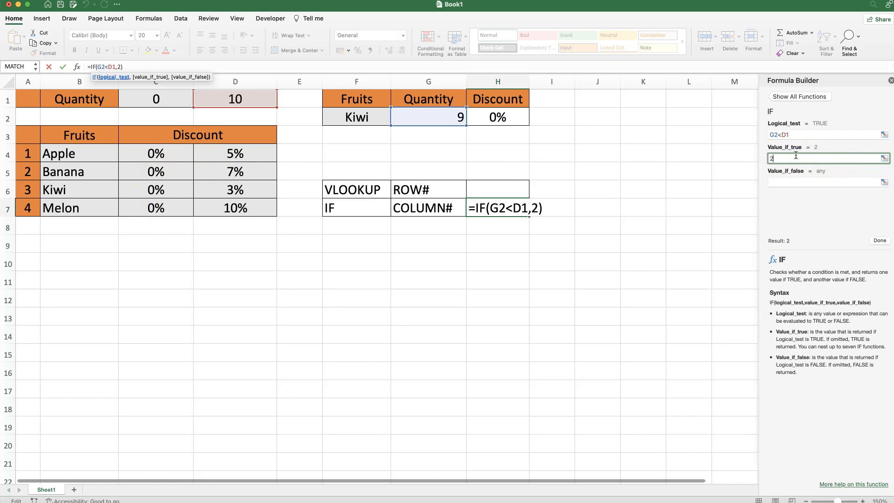
click(783, 181)
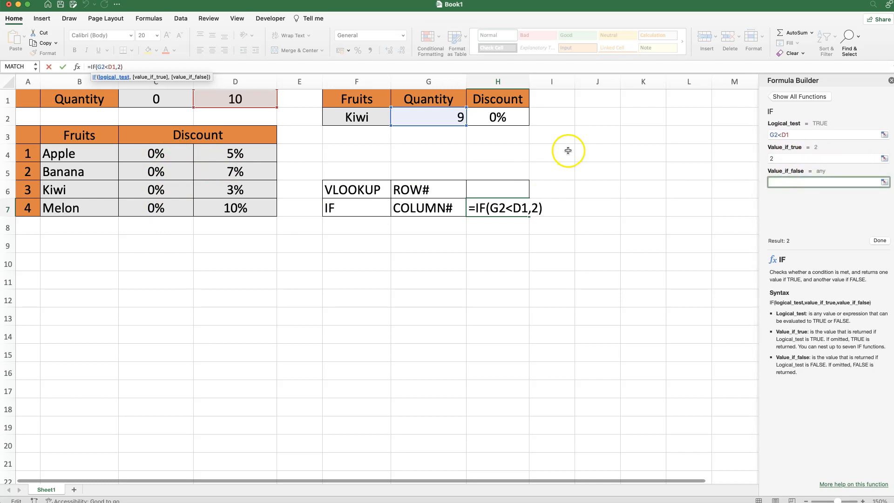
text(3)
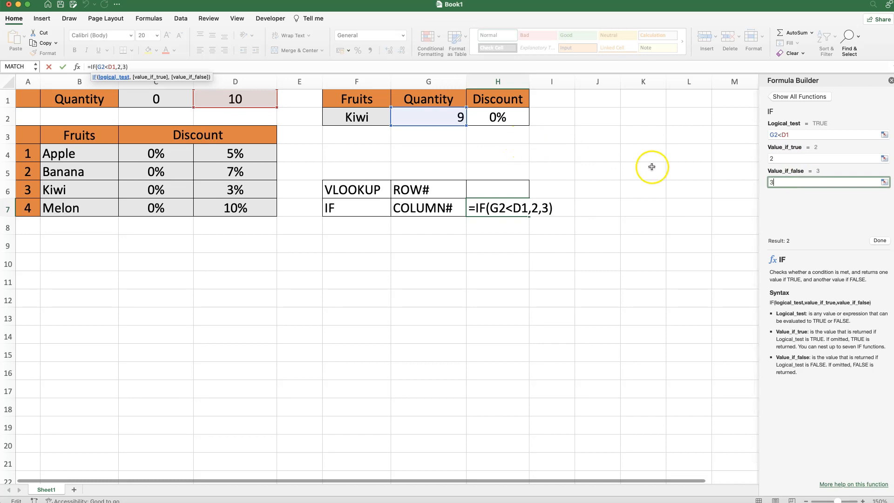
click(879, 241)
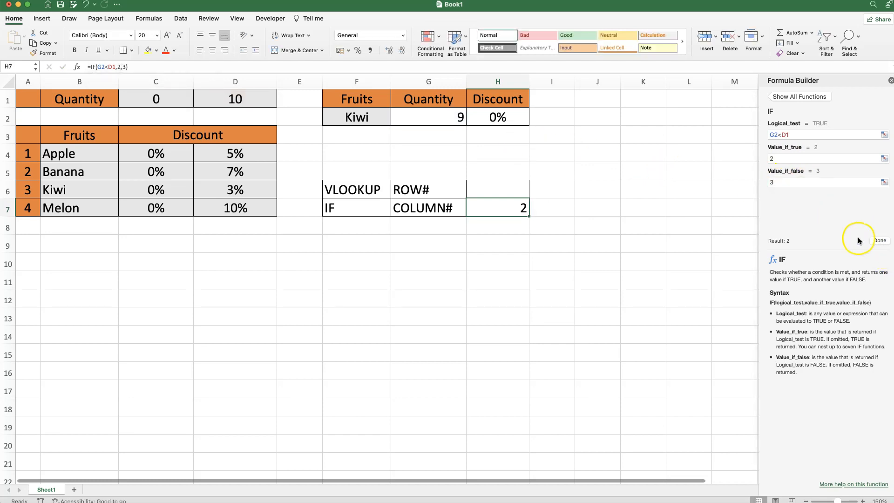
click(889, 79)
- Test the IF formula in H7 by setting the Kiwi quantity in G2 to 11
click(445, 118)
text(11)
key(Return)
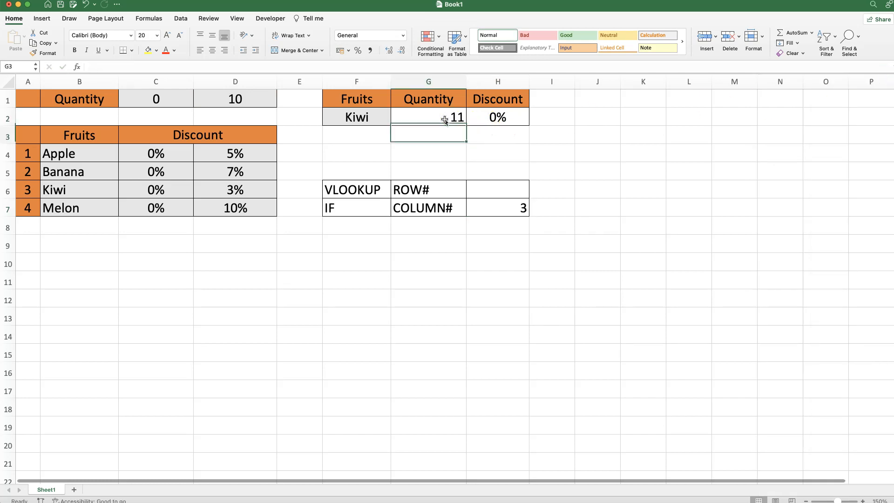
click(510, 207)
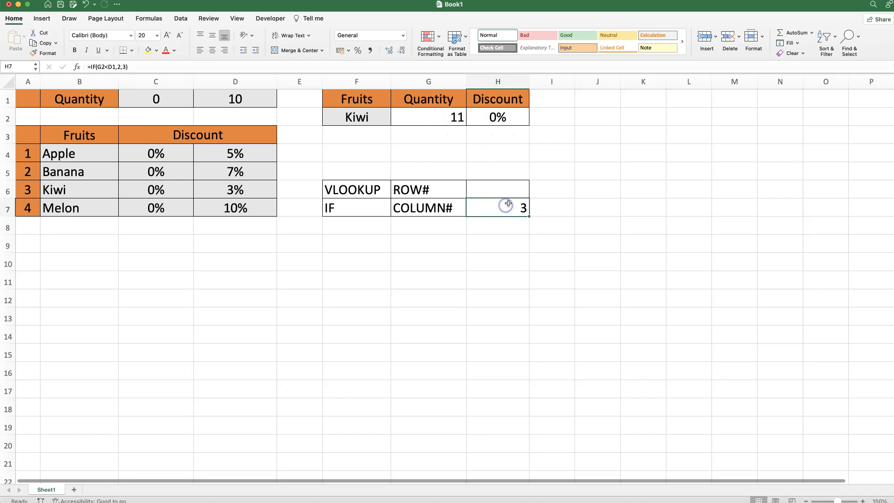
- Recheck the column number in H7 by setting the quantity in G2 to 9 and then to 10
click(430, 117)
text(9)
key(Return)
click(430, 117)
text(10)
key(Return)
click(509, 210)
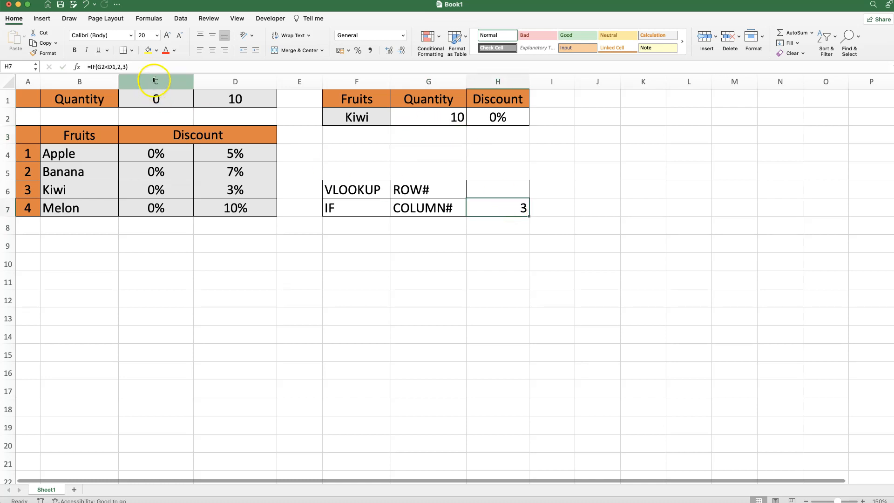
- Copy the full IF formula text from cell H7, leaving the cell unchanged
drag(160, 66, 88, 66)
key(super+c)
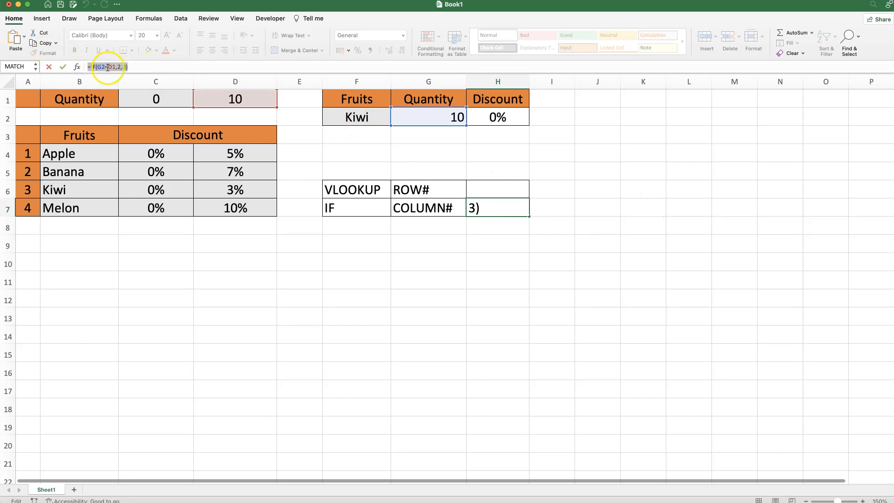
key(Escape)
- Replace the column index number of the VLOOKUP in H2 with the copied IF(G2<D1,2,3), without its leading equals sign
click(514, 116)
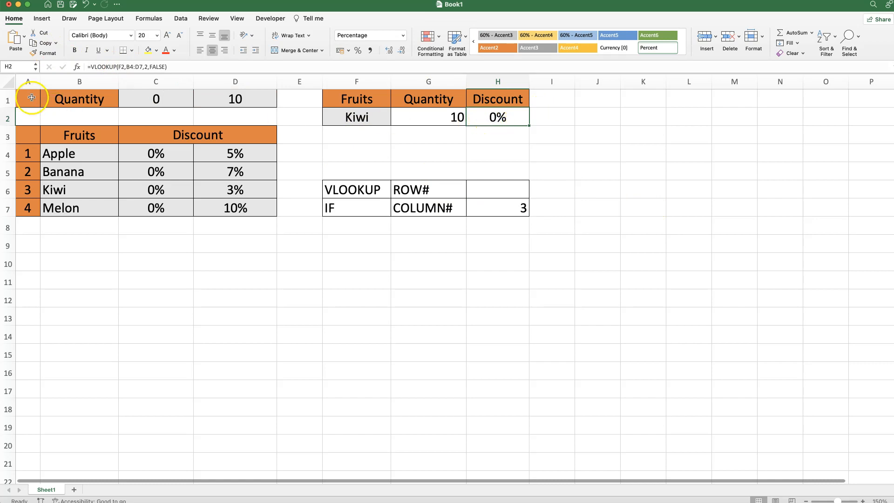
click(77, 68)
click(809, 183)
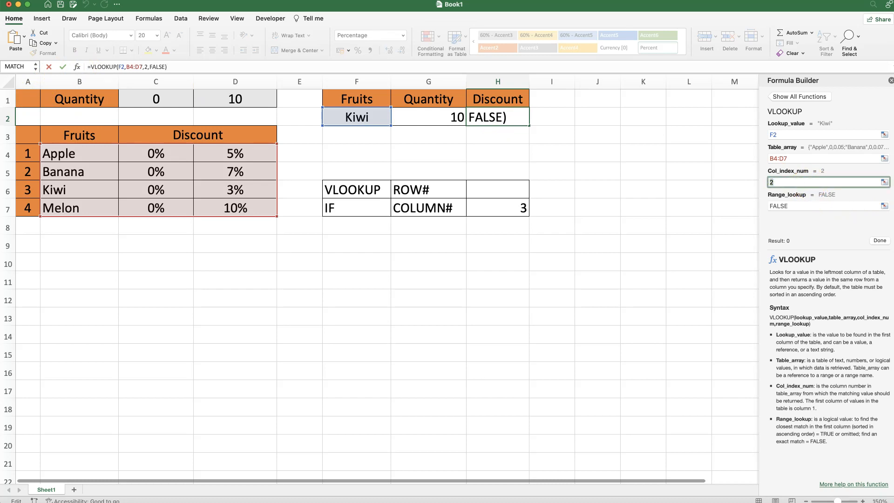
key(BackSpace)
key(super+v)
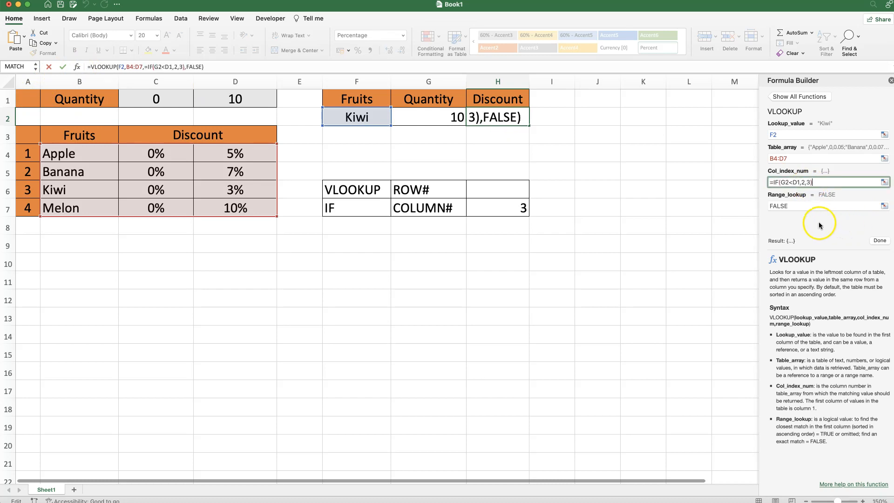
drag(772, 181, 767, 182)
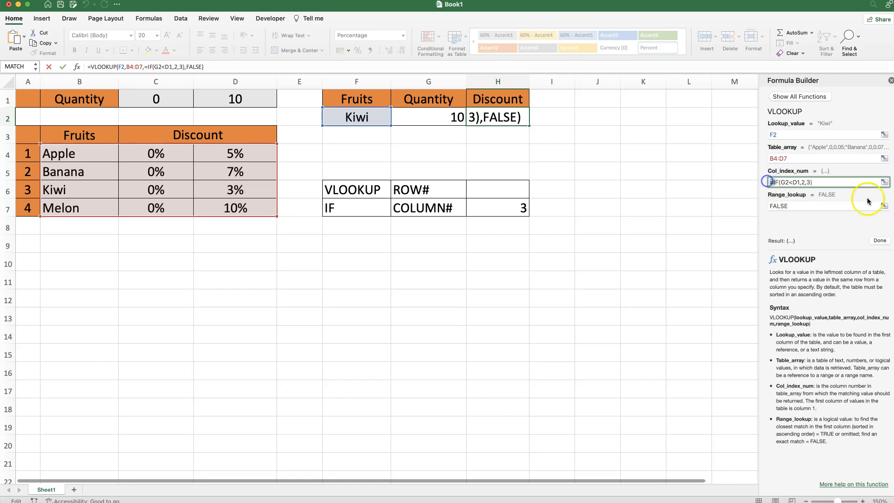
key(BackSpace)
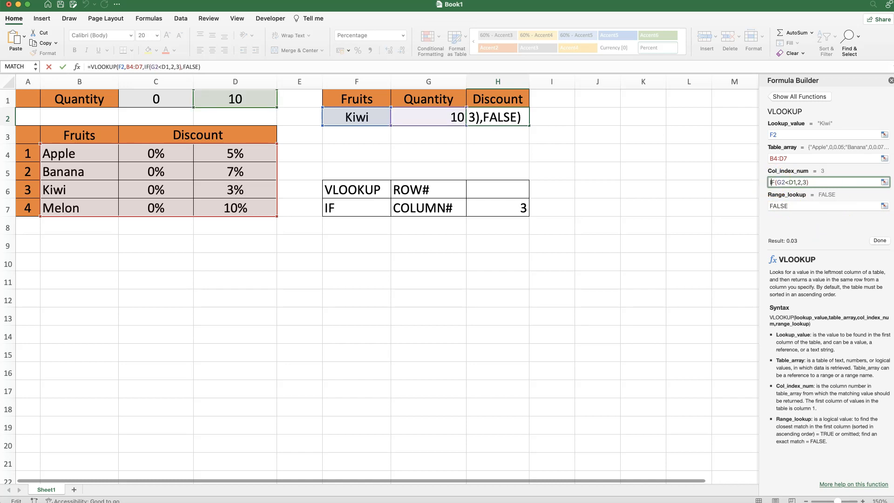
click(880, 241)
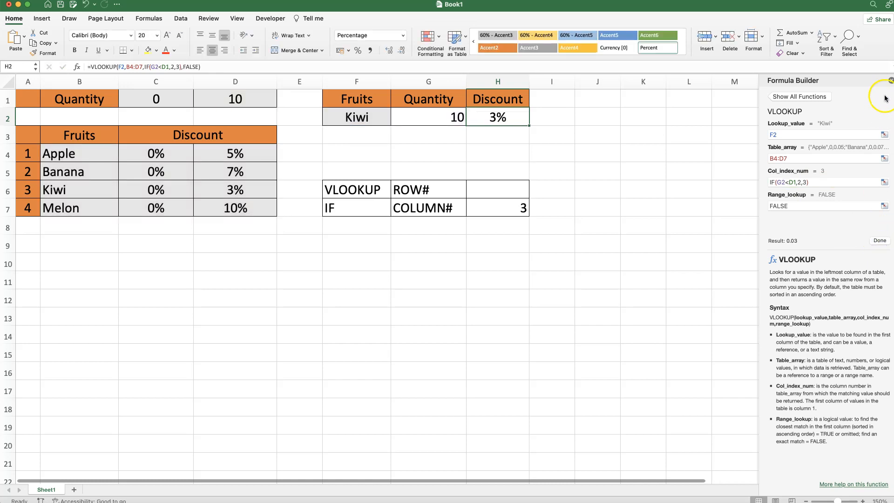
click(889, 80)
- Test the combined VLOOKUP and IF formula by setting the Kiwi quantity in G2 to 9 and then to 10
click(439, 118)
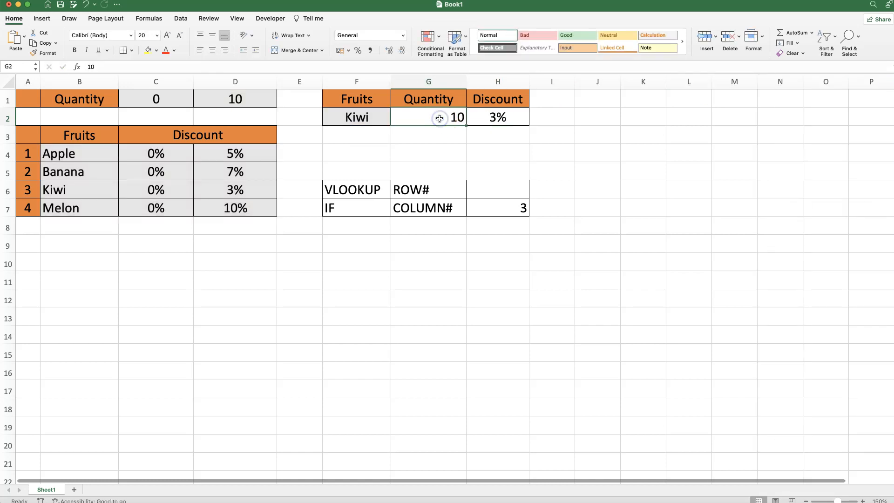
text(9)
click(439, 119)
text(10)
key(Return)
click(514, 112)
click(432, 113)
- Change the looked-up fruit in cell F2 to Melon and check its discount in H2
click(357, 117)
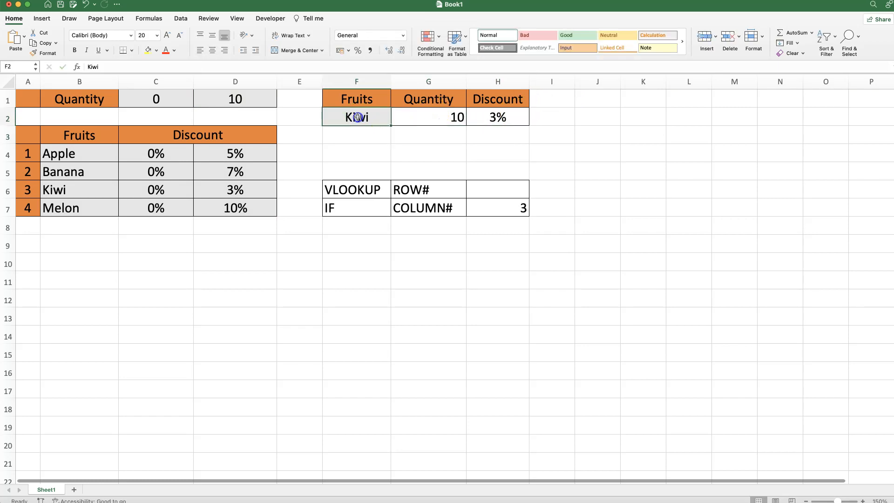
text(Melon)
key(Return)
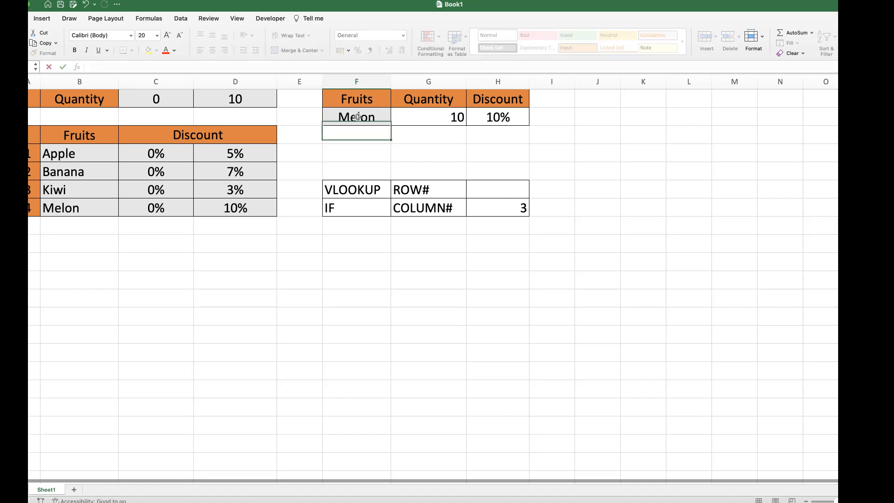
click(483, 121)
- Set the Melon quantity in cell G2 to 9
click(436, 119)
text(9)
key(Return)
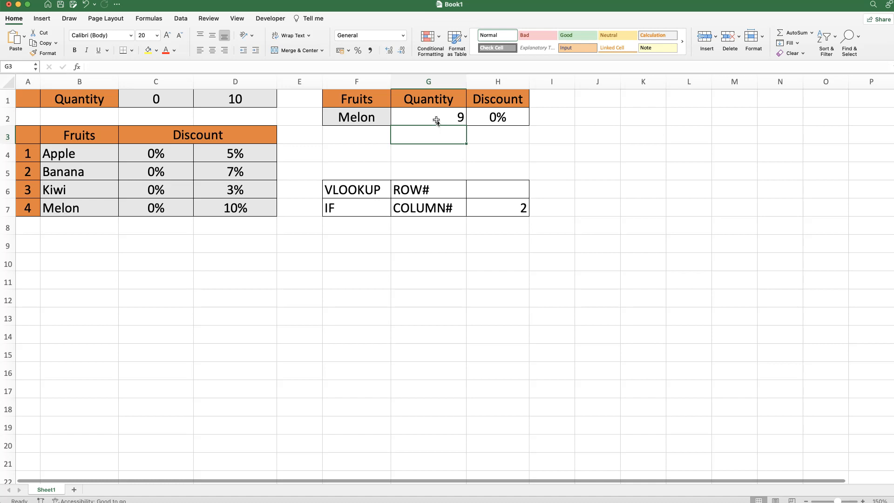